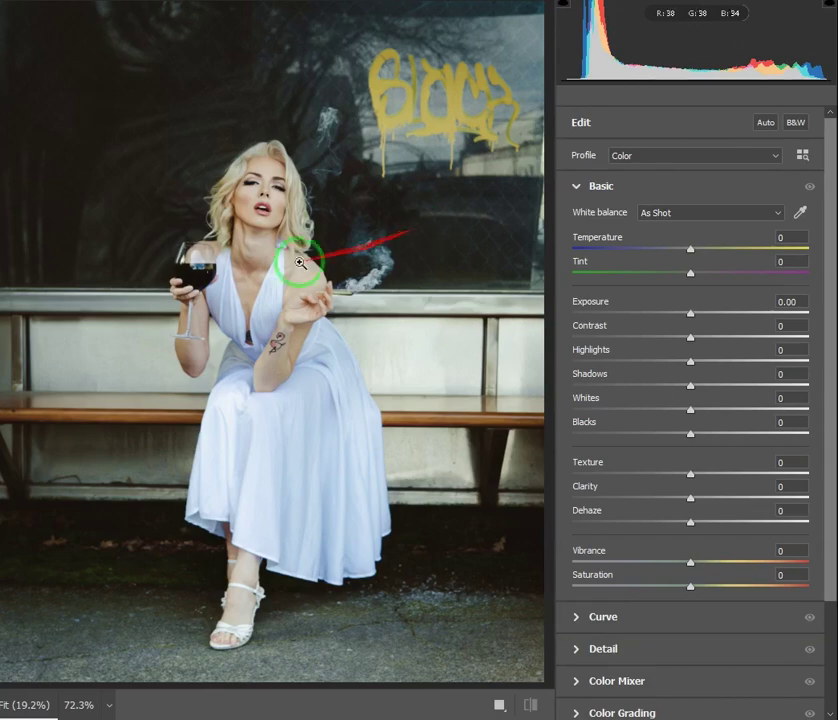
Set Temperature to +15 in the Basic panel, giving a warmer Custom white balance.
click(123, 189)
alt+click(232, 213)
drag(232, 213, 280, 200)
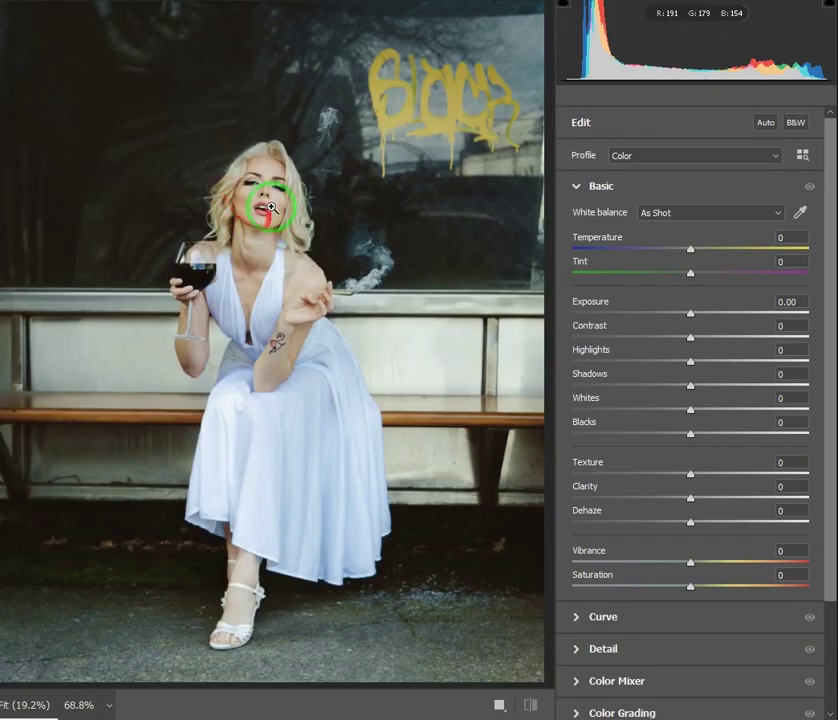
scroll(297, 189, up, 3)
alt+click(297, 189)
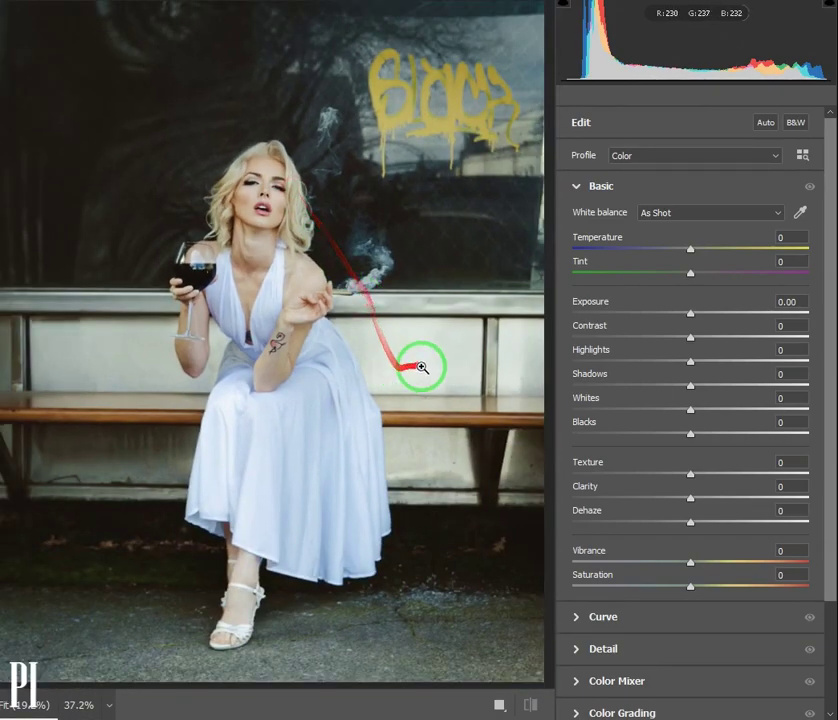
click(691, 250)
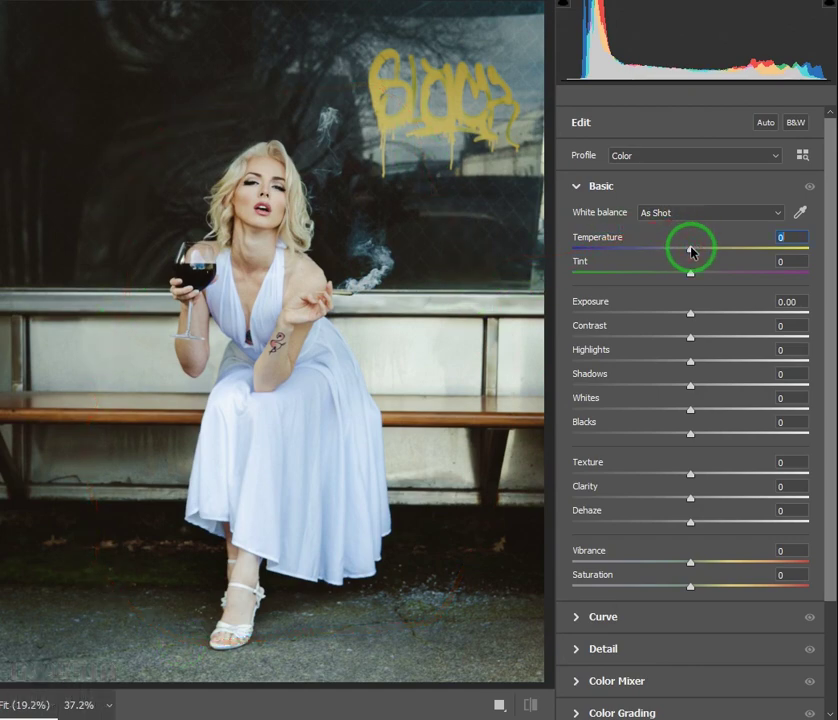
text(15)
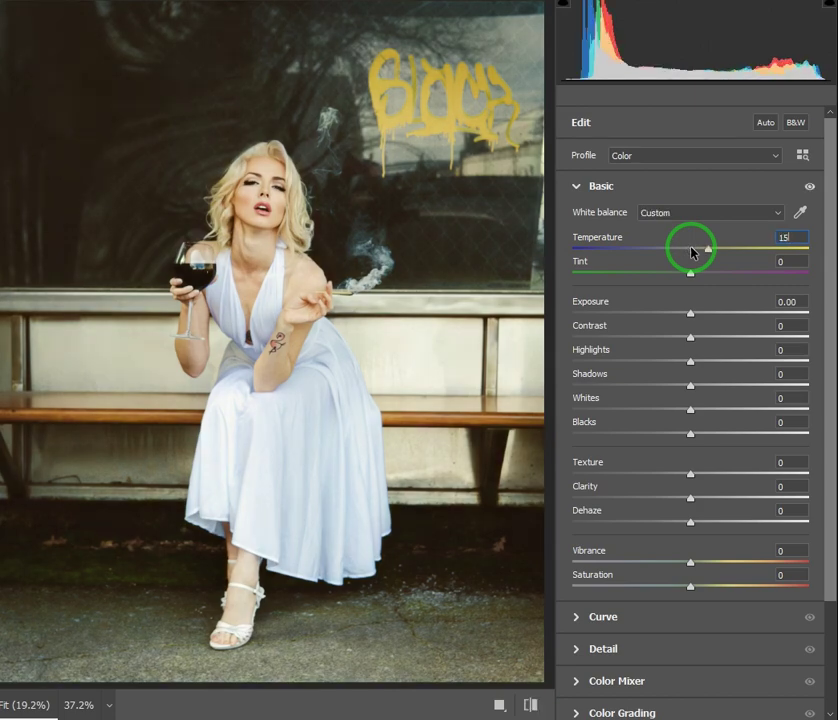
Set Contrast to +30 and pull Highlights down to -100.
click(692, 341)
text(3)
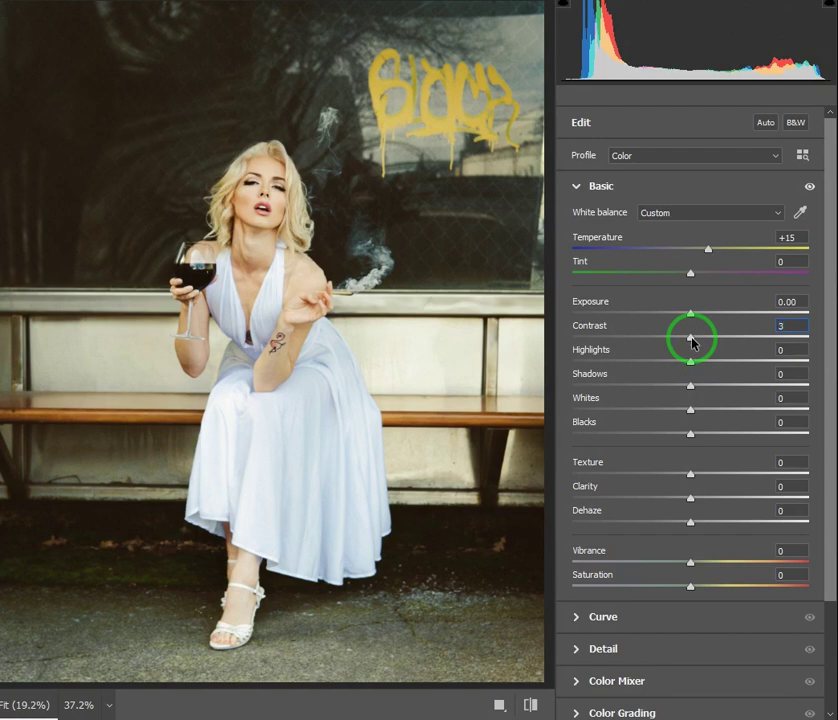
text(0)
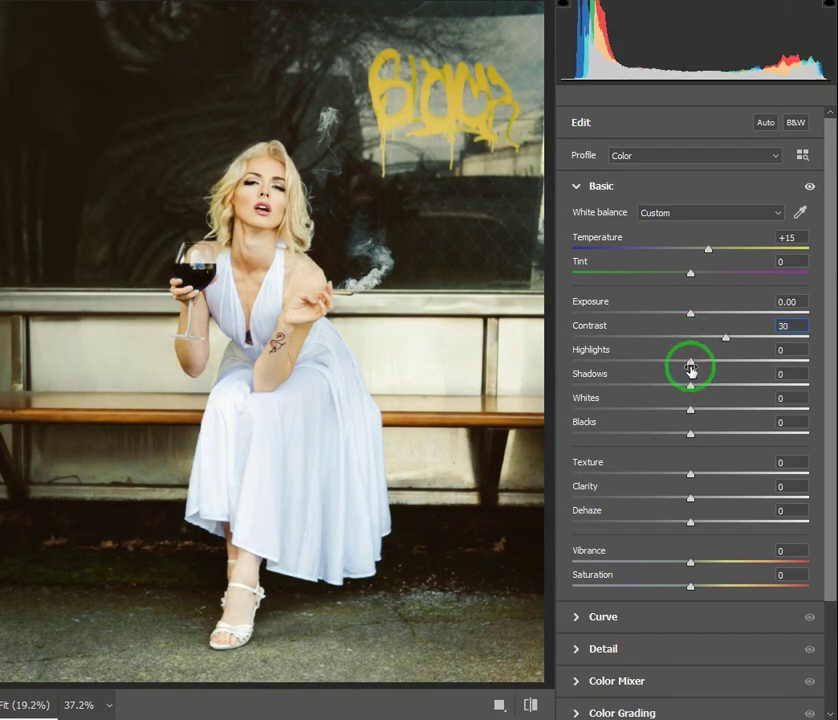
drag(690, 362, 560, 361)
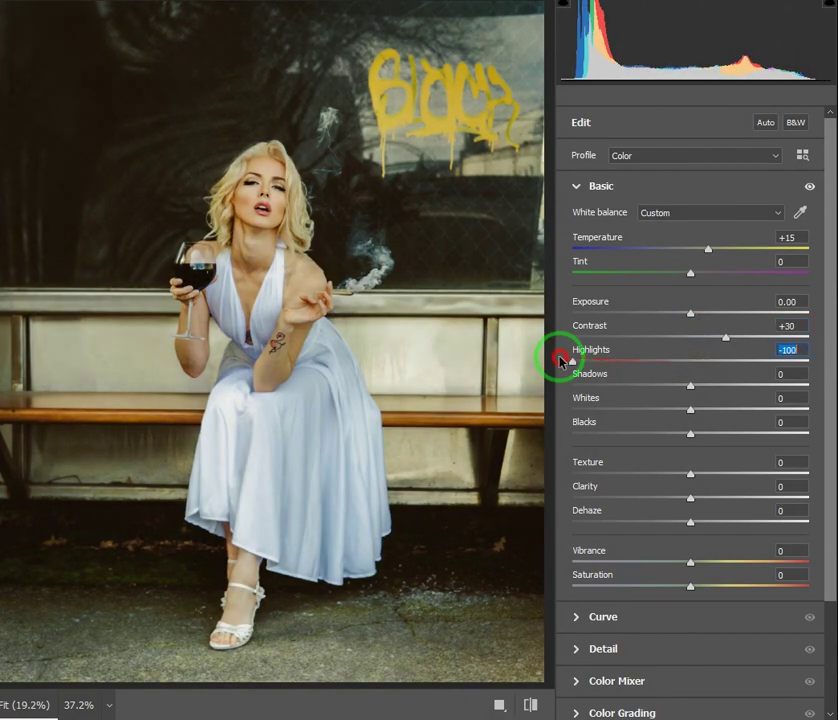
Pull Whites down to -100 and set Blacks to -20.
click(691, 387)
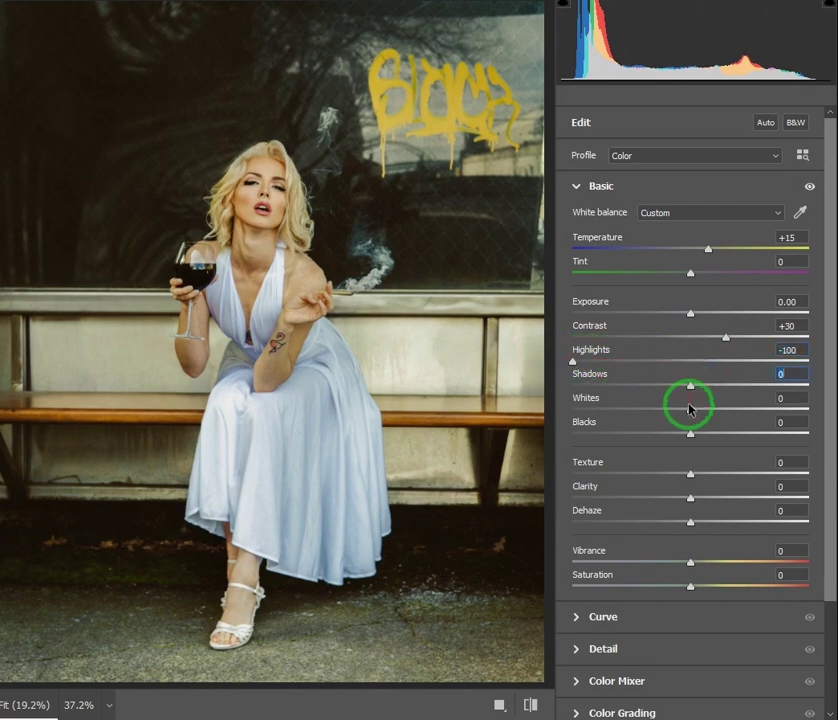
click(689, 411)
drag(689, 410, 531, 398)
text(-)
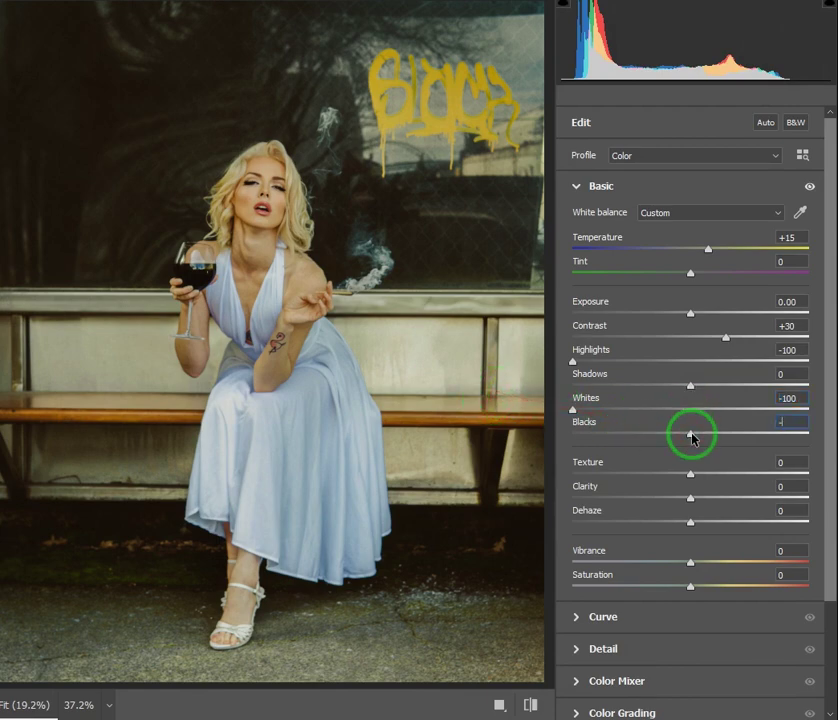
text(20)
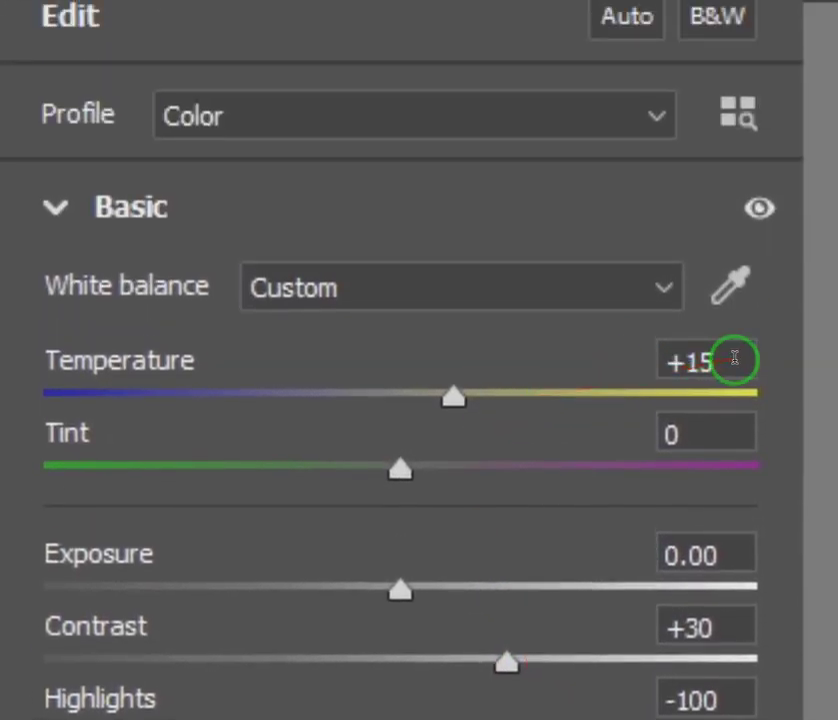
click(725, 336)
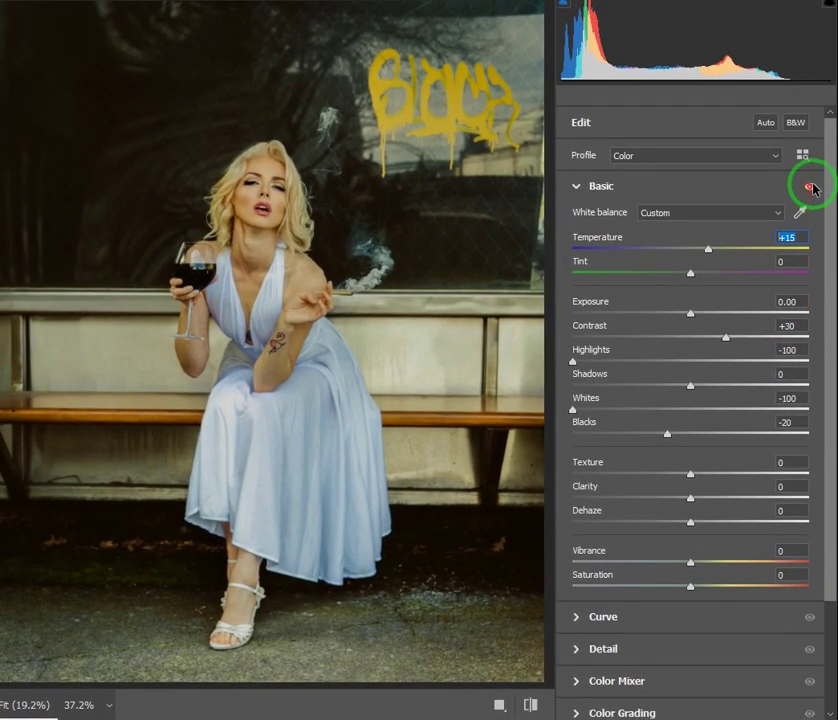
Set Clarity to +15 and Dehaze to +30, comparing with Basic adjustments toggled off.
click(811, 186)
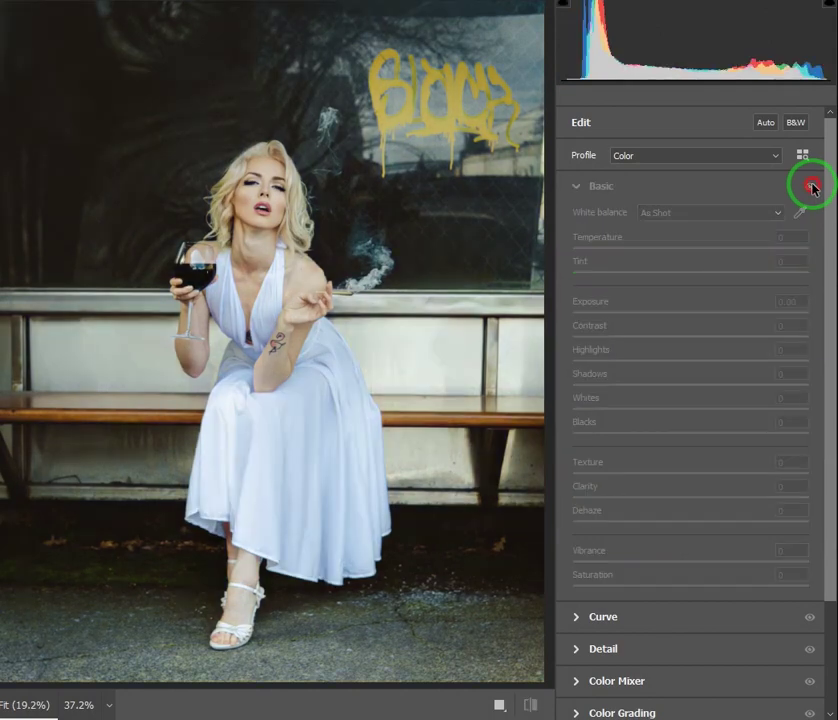
click(811, 186)
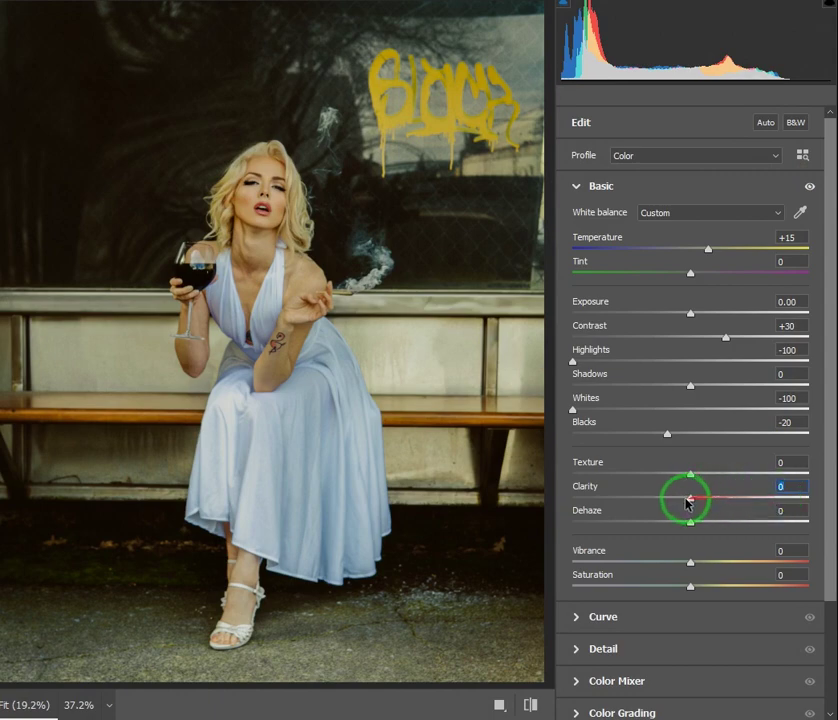
text(15)
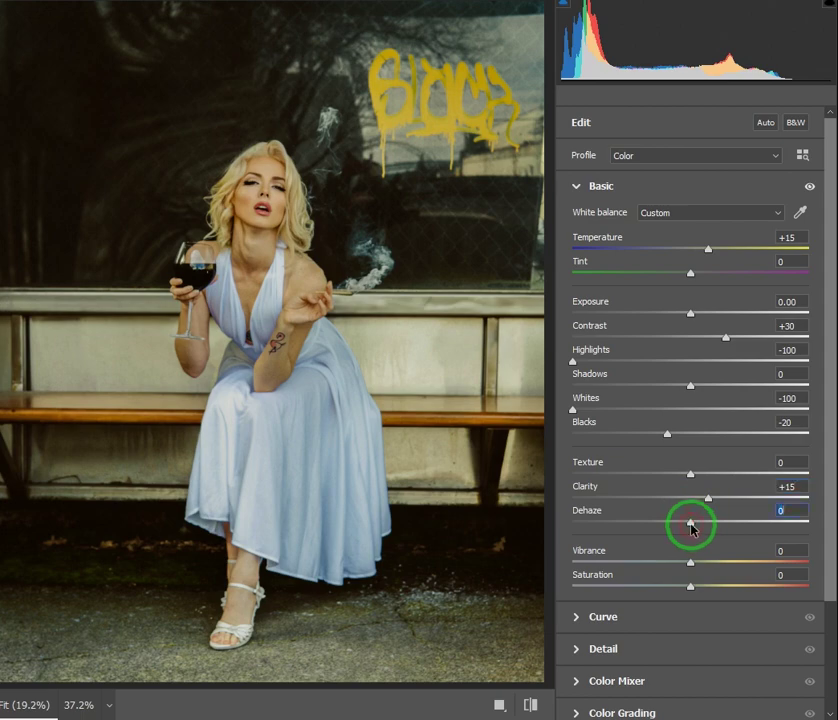
text(0)
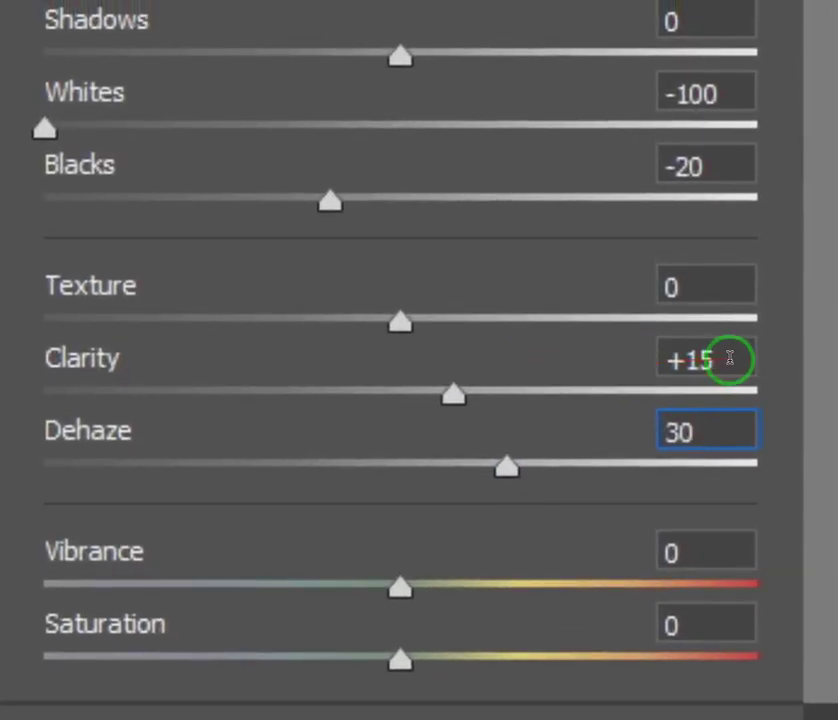
click(733, 357)
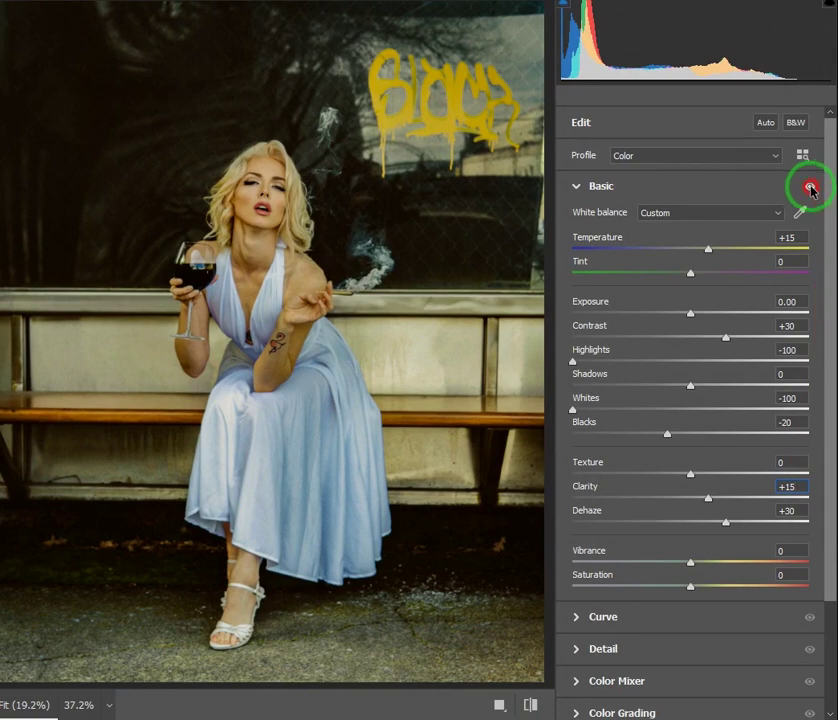
click(810, 176)
Set Saturation to -100 to fully desaturate the street portrait.
click(809, 188)
click(579, 186)
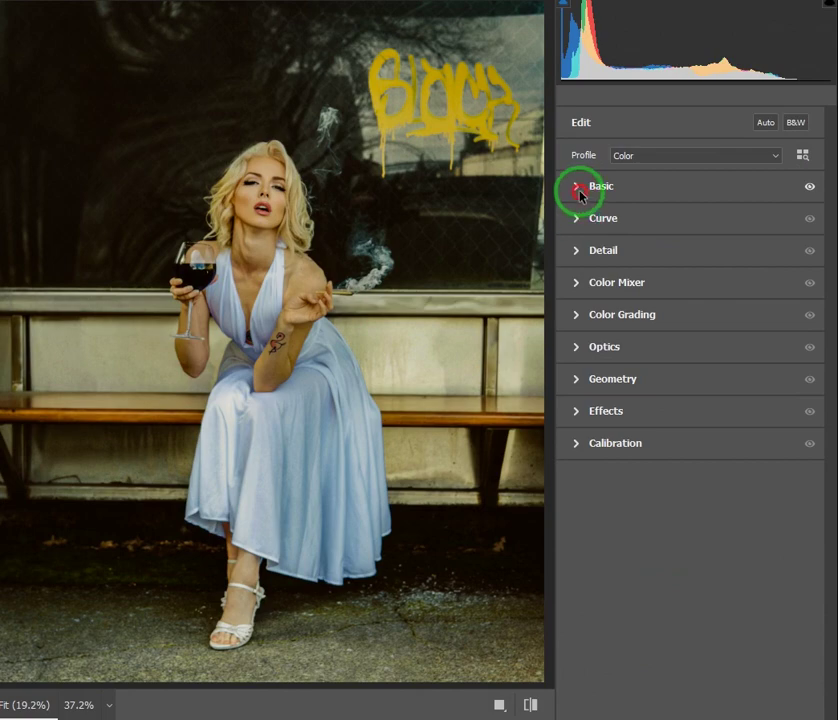
click(579, 187)
text(-1)
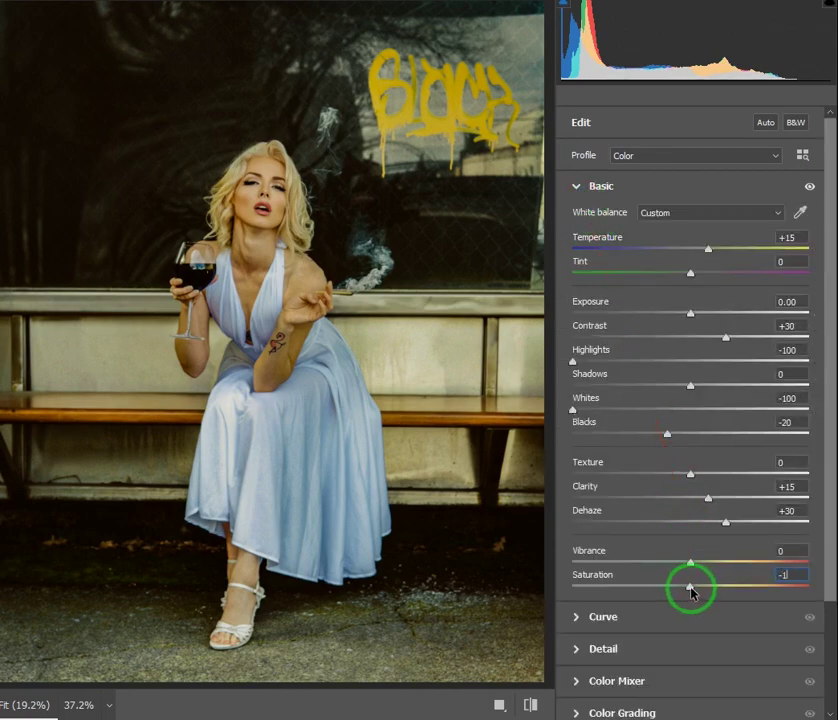
text(00)
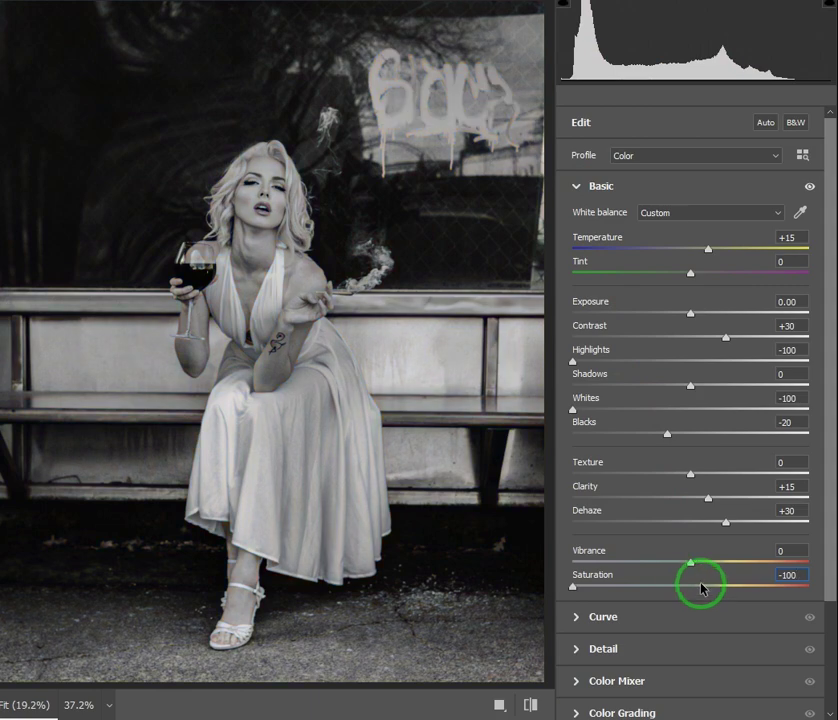
key(Return)
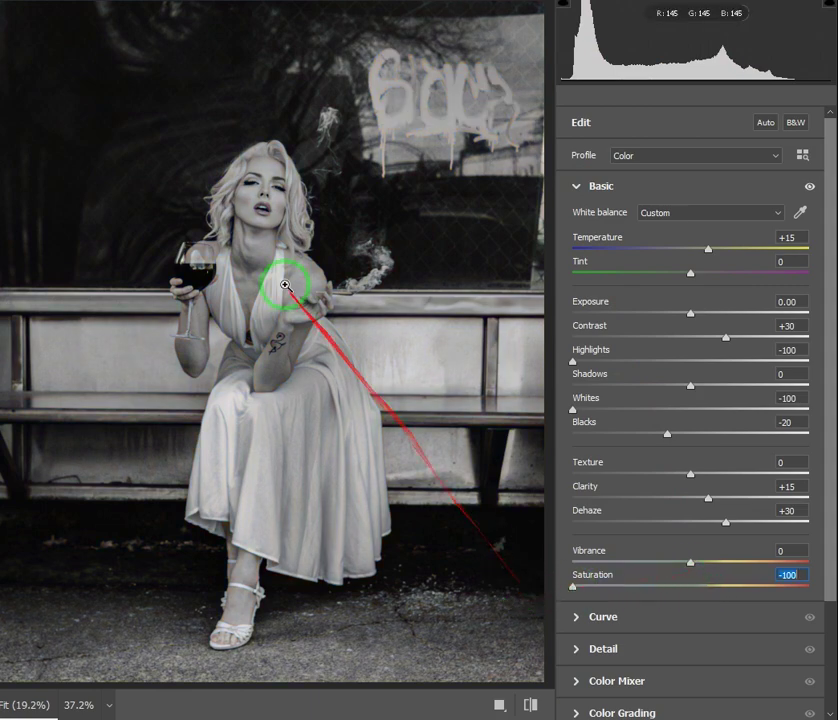
Compare the Basic adjustments off and on, fold Basic away, and expand the Linear Curve panel.
click(810, 187)
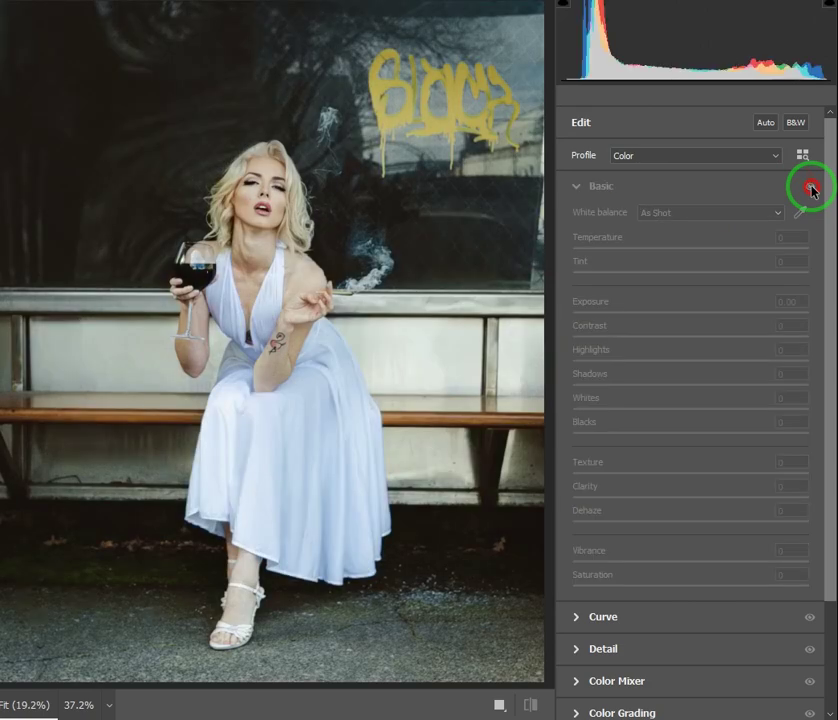
click(810, 188)
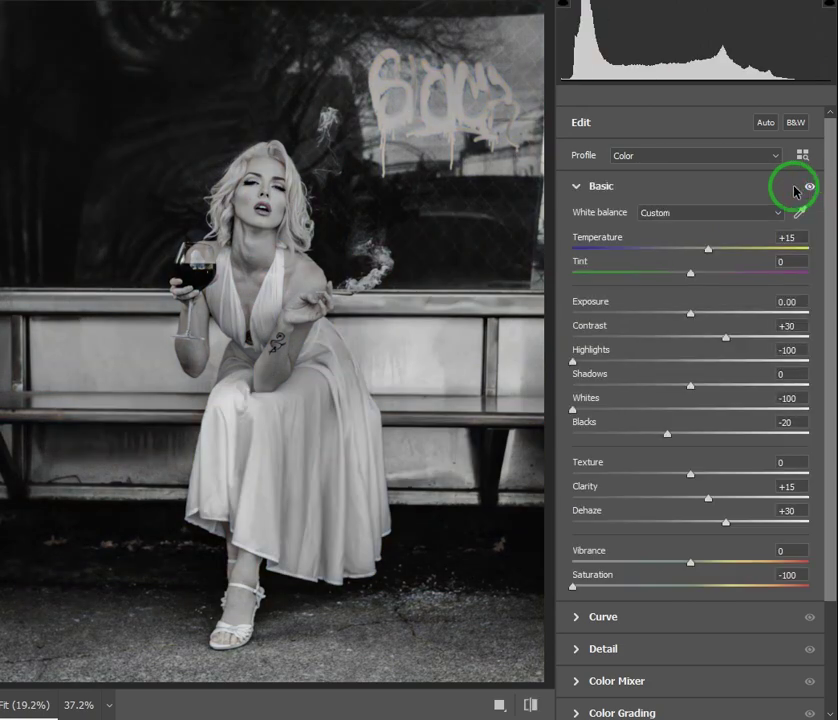
click(580, 188)
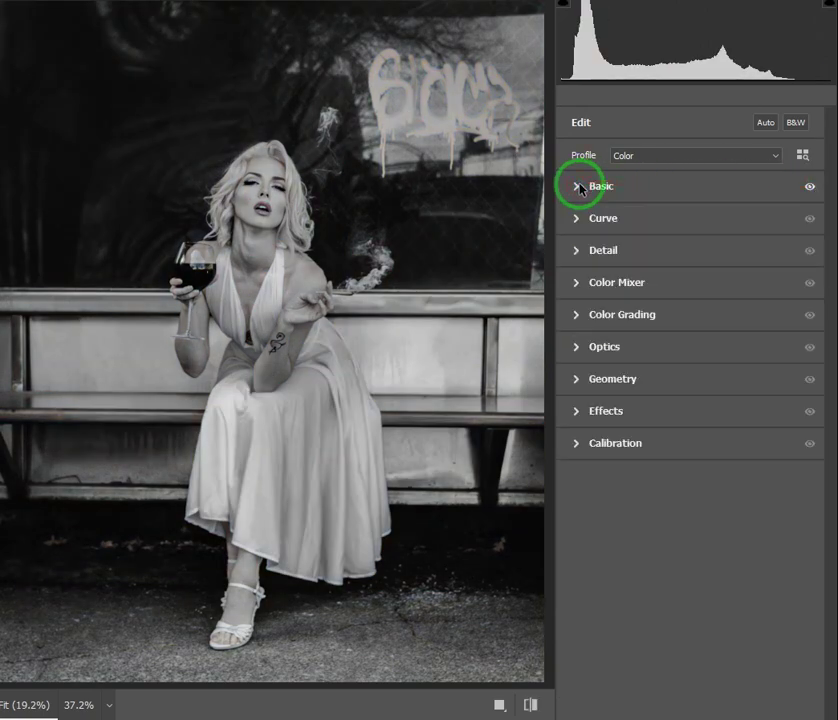
click(576, 220)
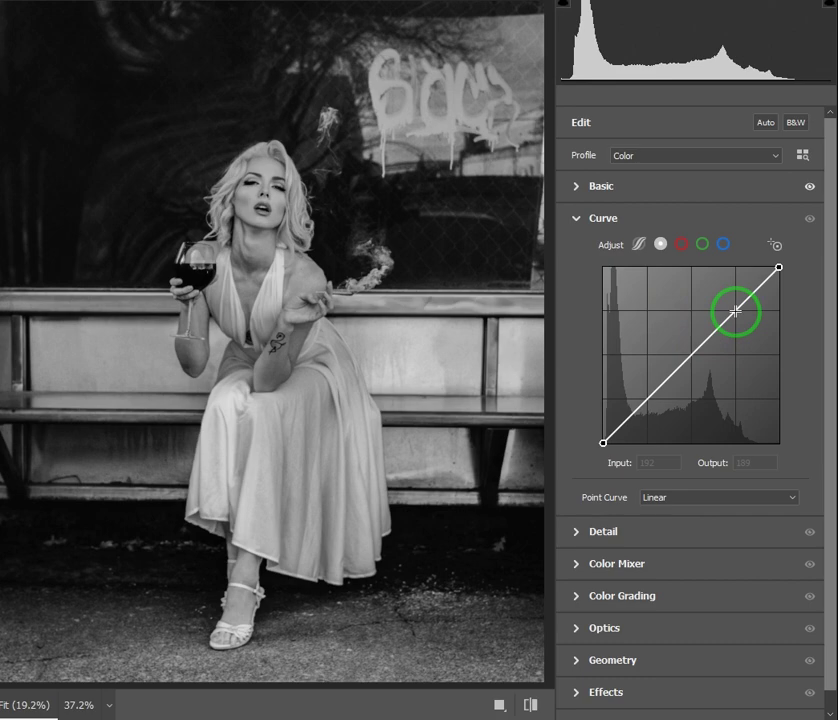
Add an upper-tone curve point at Output 220, comparing the curve off and on.
click(735, 312)
mouse_move(735, 312)
mouse_down()
mouse_move(737, 284)
mouse_move(734, 291)
mouse_up()
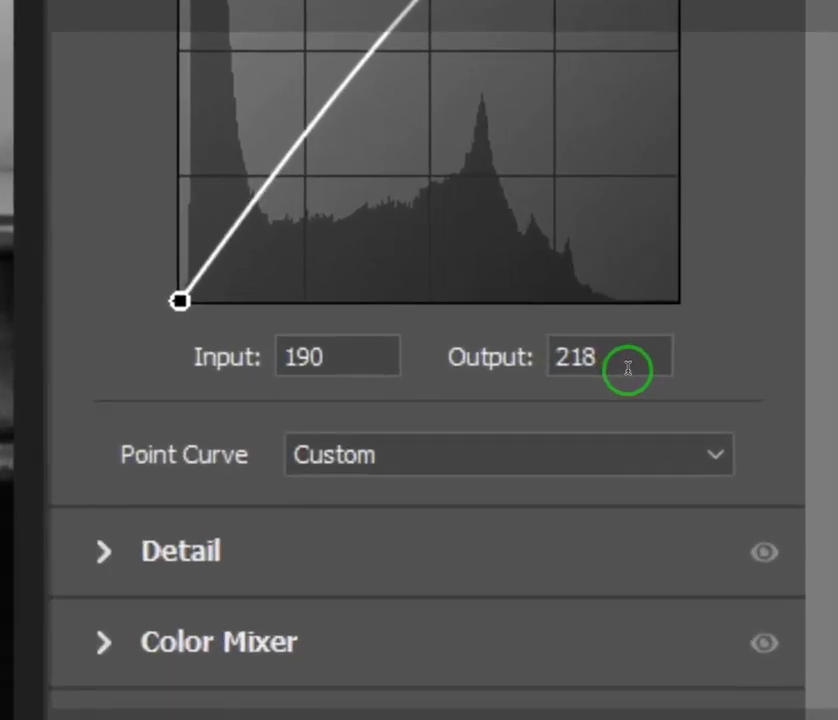
click(741, 465)
text(220)
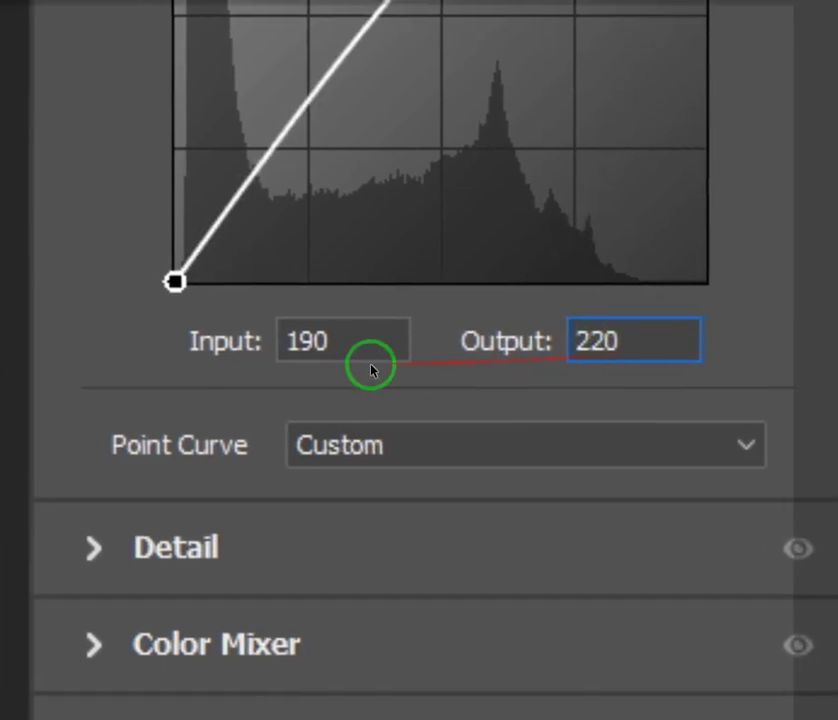
click(315, 346)
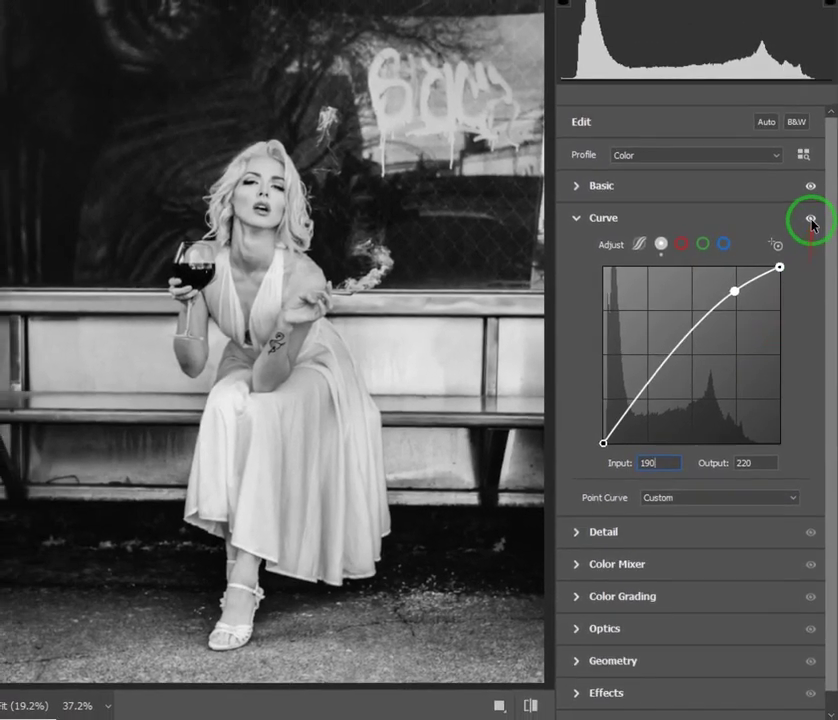
click(810, 220)
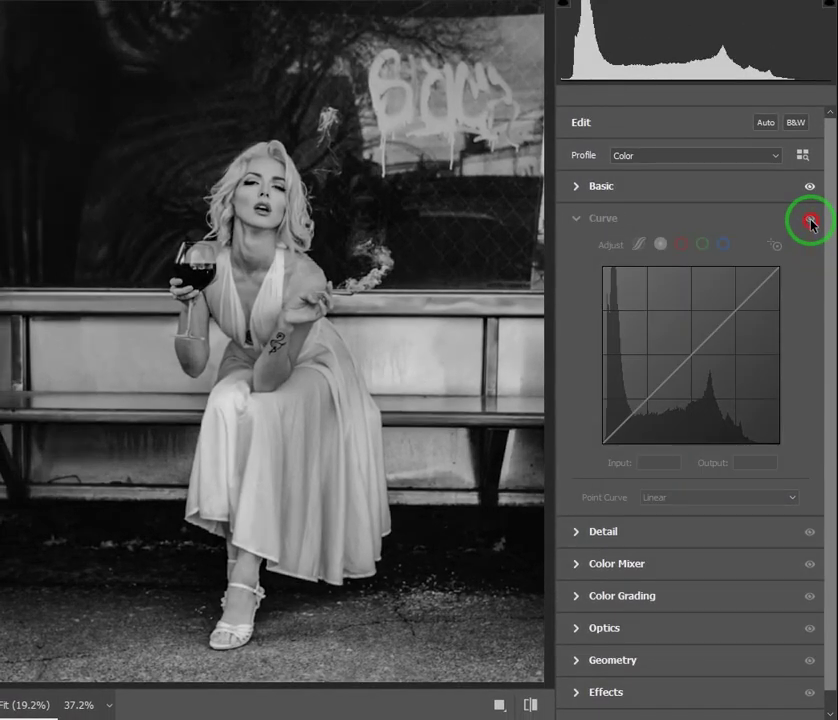
click(810, 220)
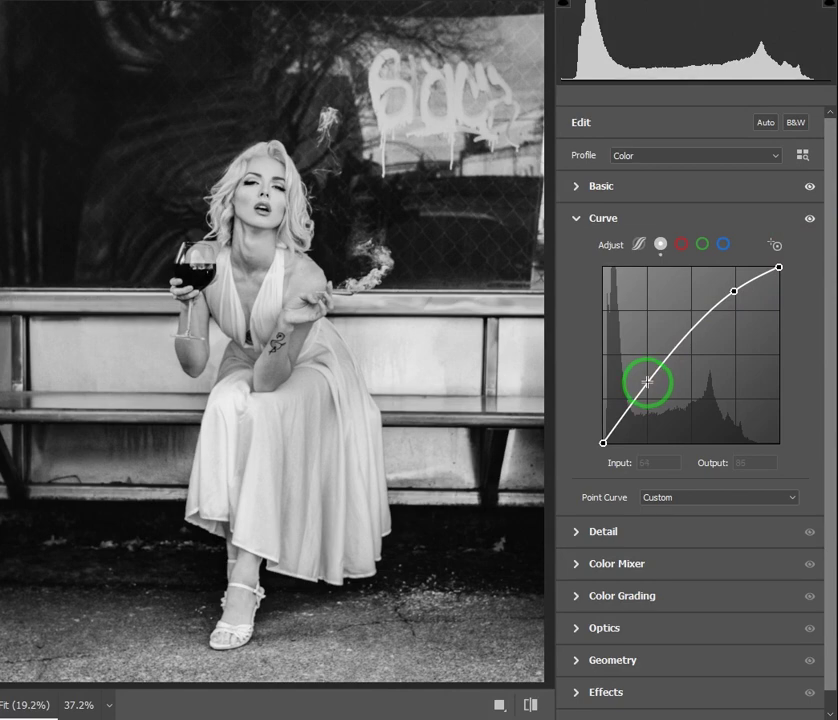
Add a lower-midtone curve point and set its Input to 65.
click(647, 381)
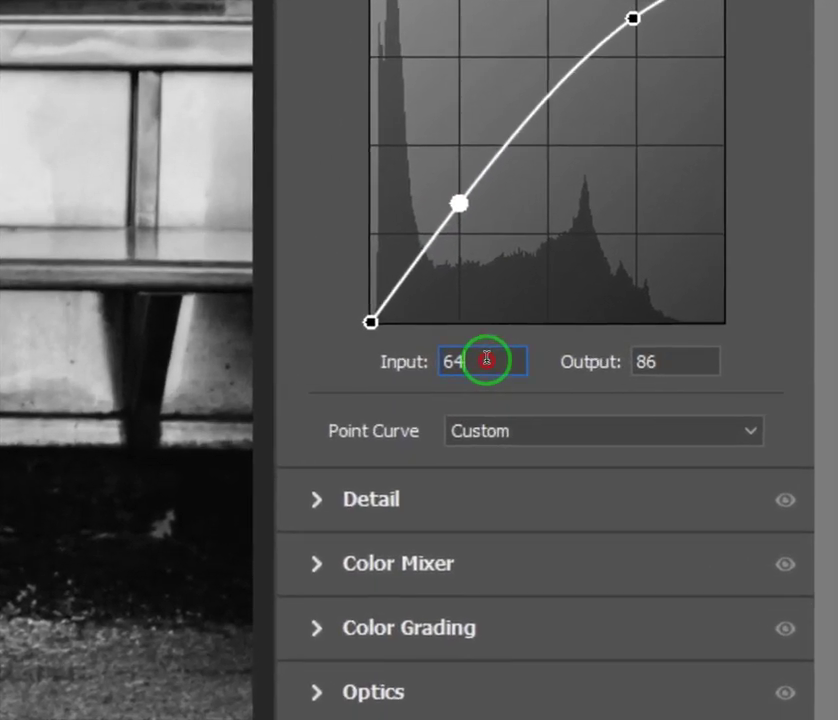
drag(486, 358, 427, 357)
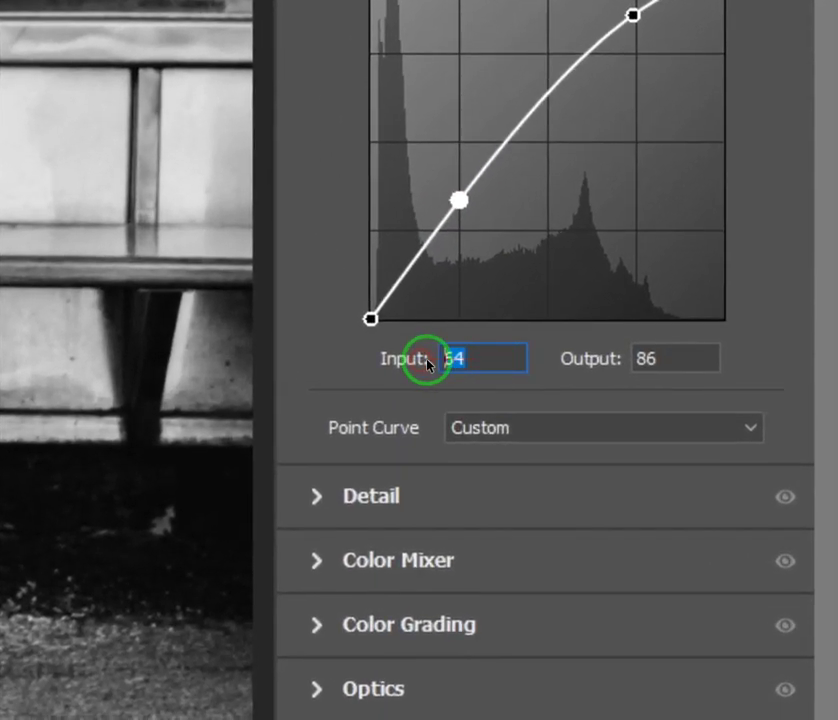
text(65)
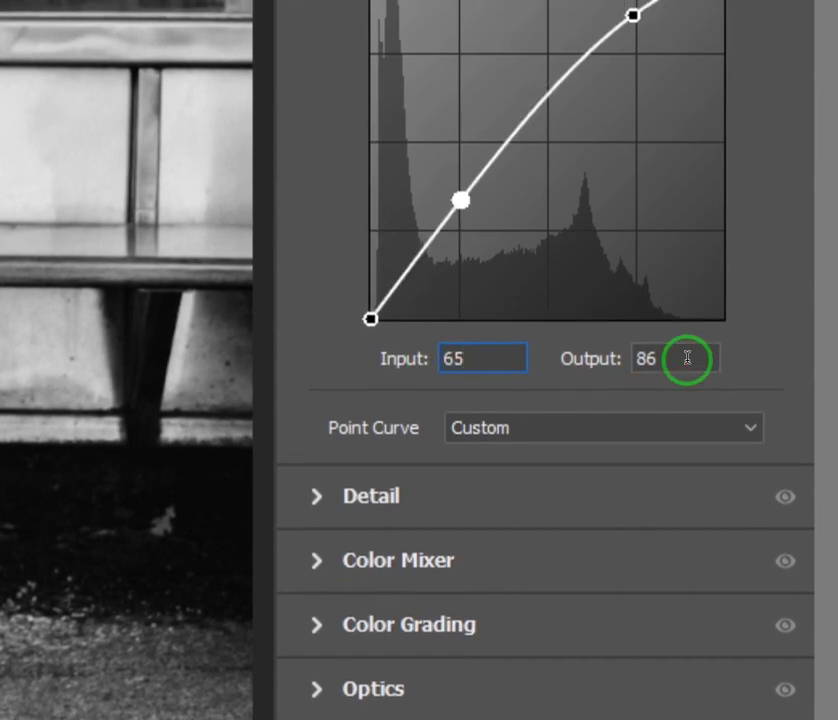
text(0)
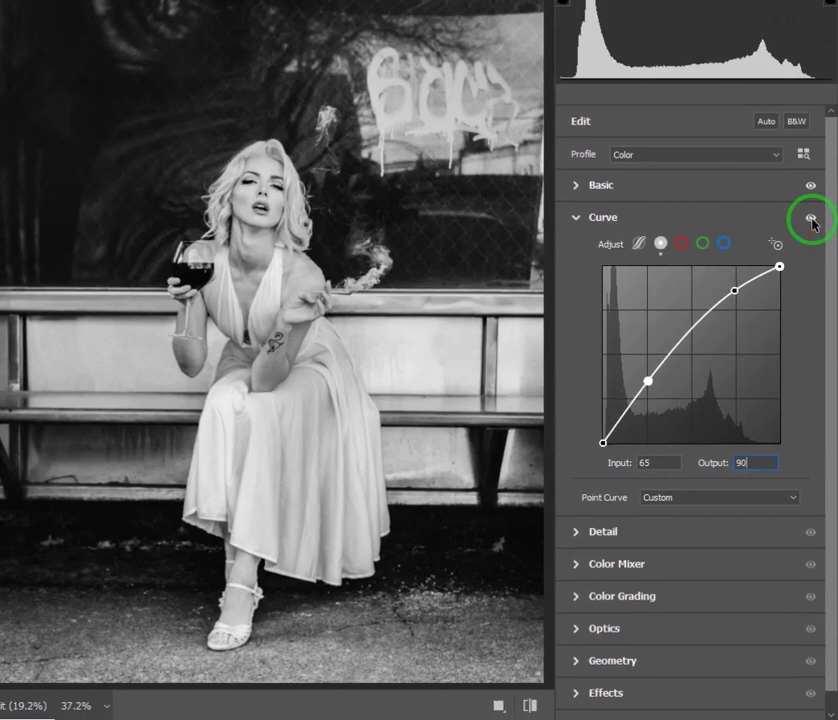
Raise the curve's bottom-left black point to Output 35, compare, and fold the Curve panel away.
click(811, 220)
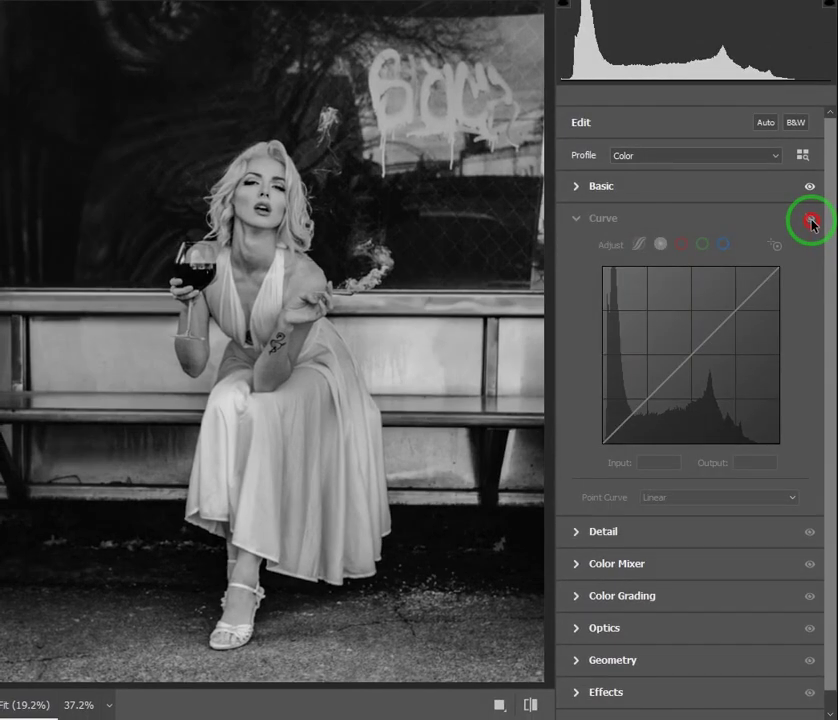
click(812, 221)
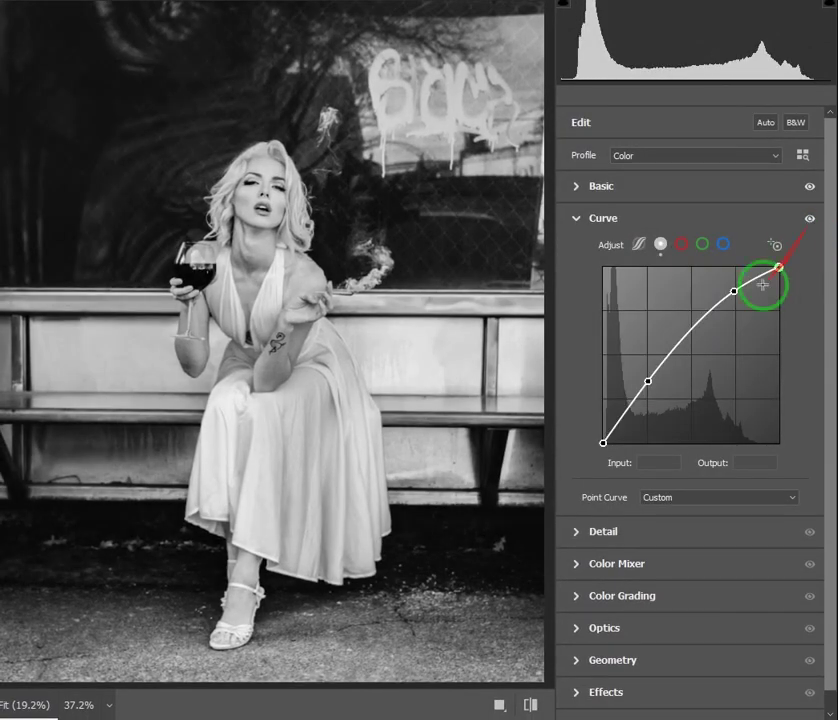
drag(603, 443, 576, 417)
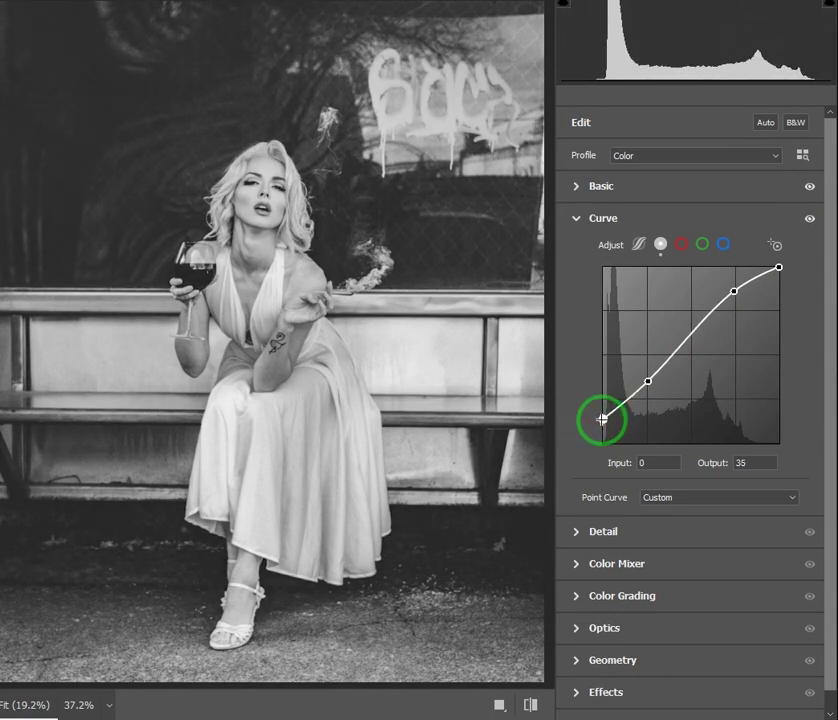
drag(760, 462, 711, 468)
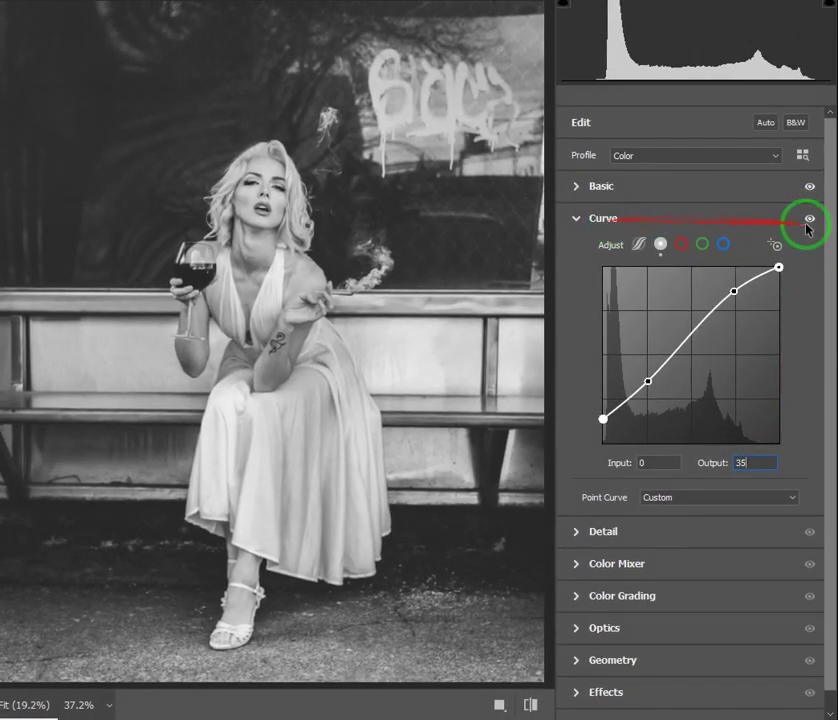
click(811, 219)
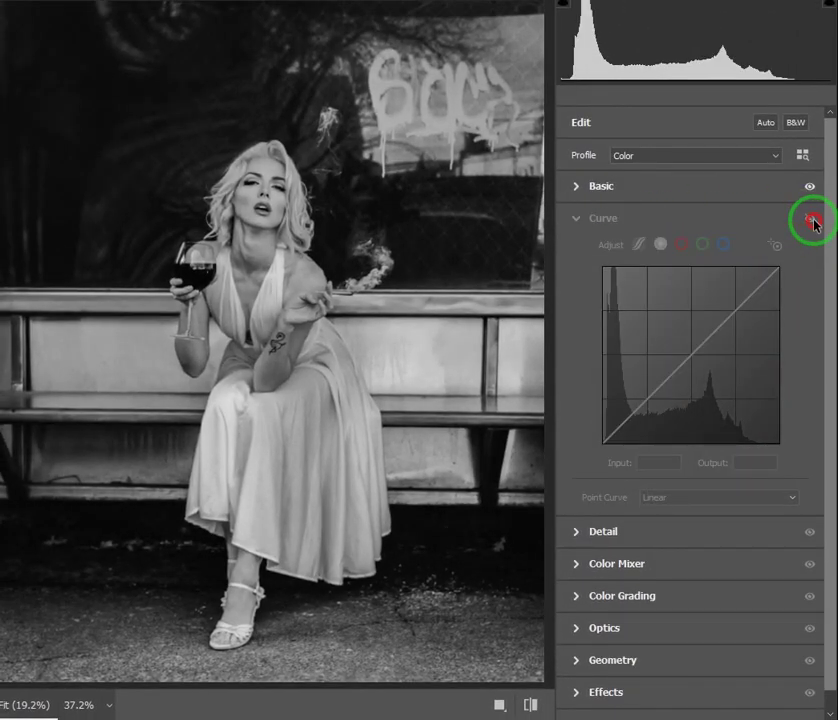
click(813, 221)
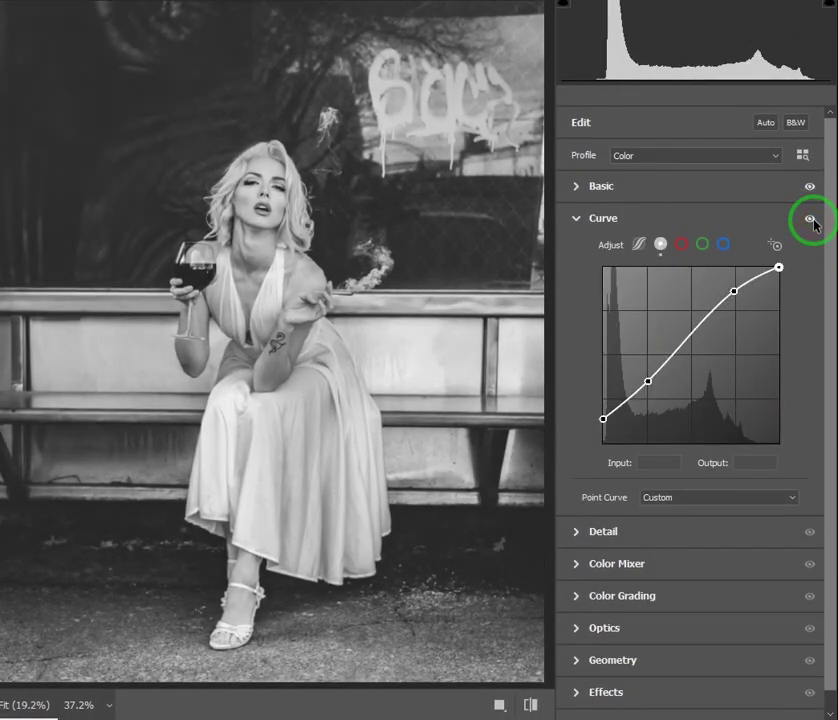
click(580, 219)
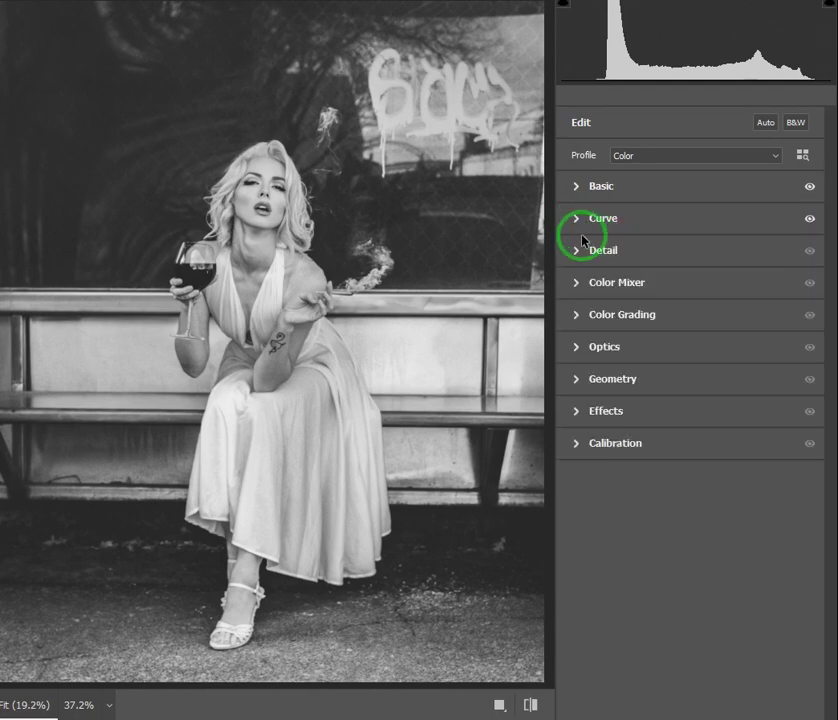
Give the Color Grading shadows a warm tint with Hue 0 and Saturation 15.
click(577, 316)
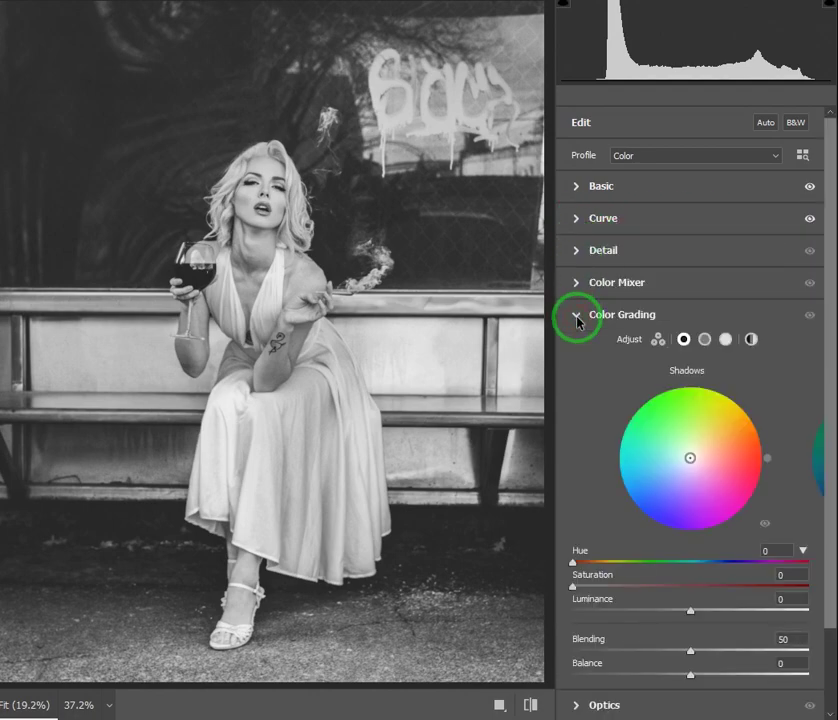
click(572, 562)
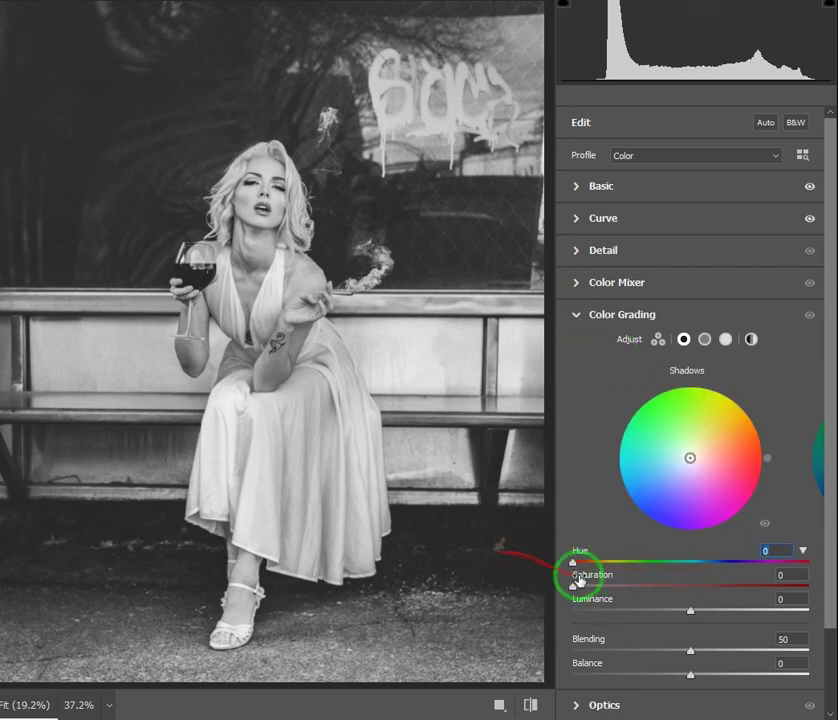
click(571, 587)
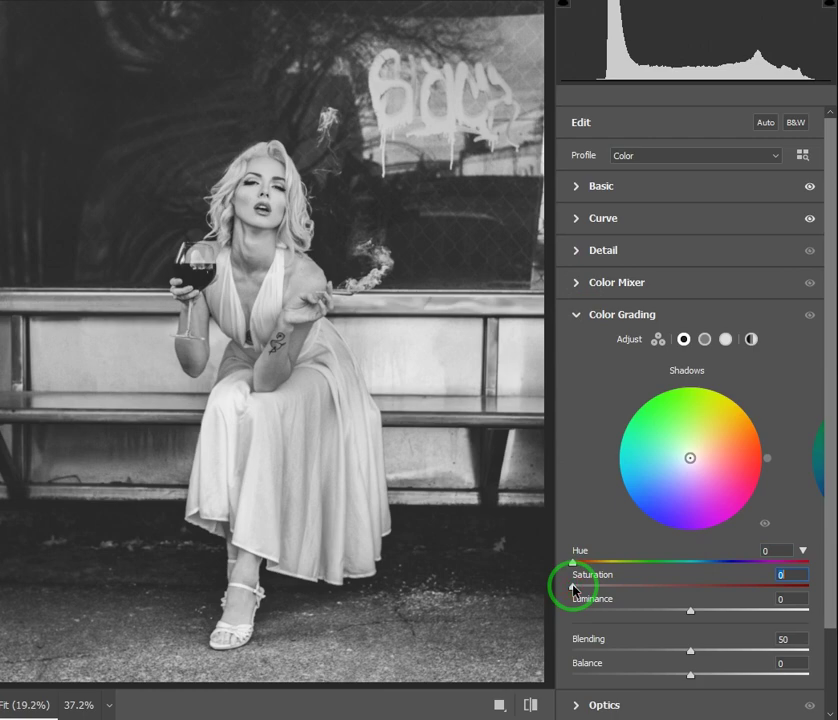
text(15)
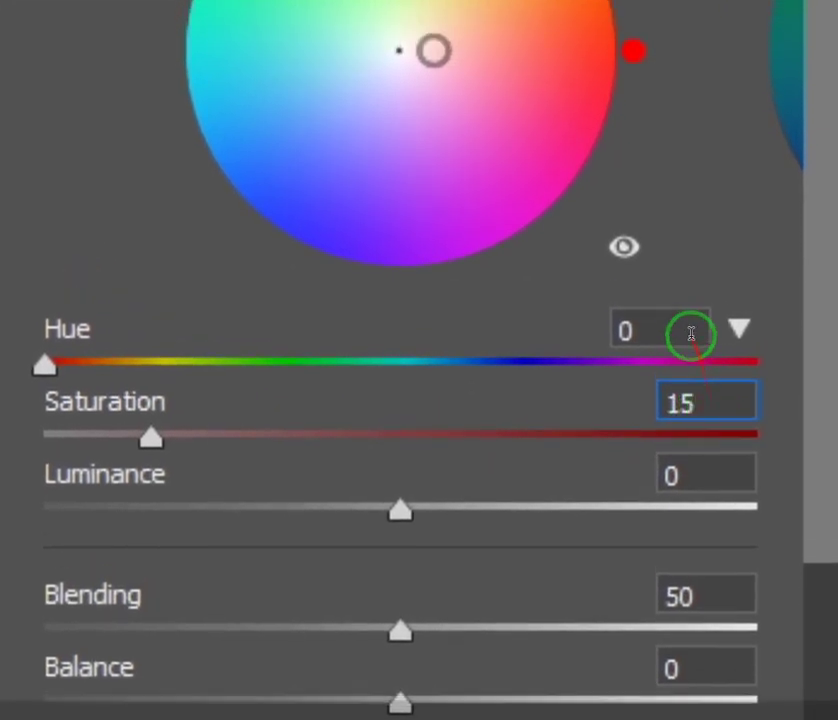
click(691, 333)
click(690, 403)
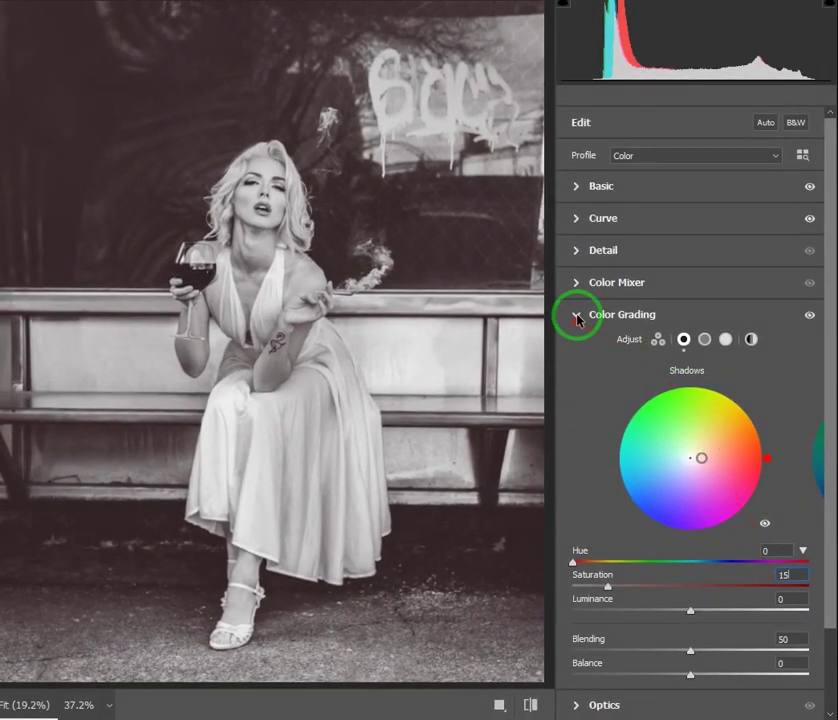
click(577, 316)
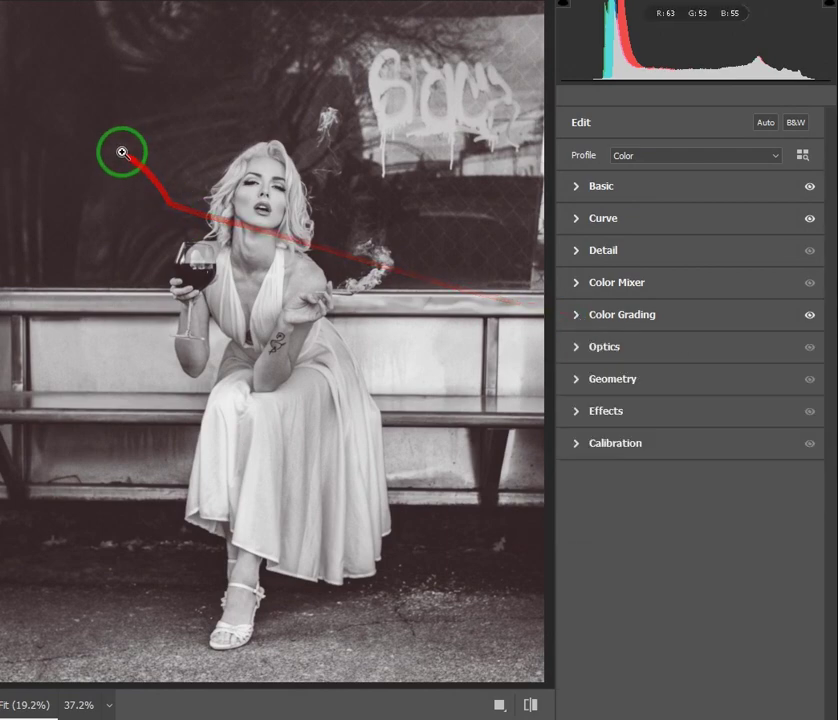
Add Effects grain at amount 55, size 60, roughness 50, zooming in to inspect it.
click(576, 411)
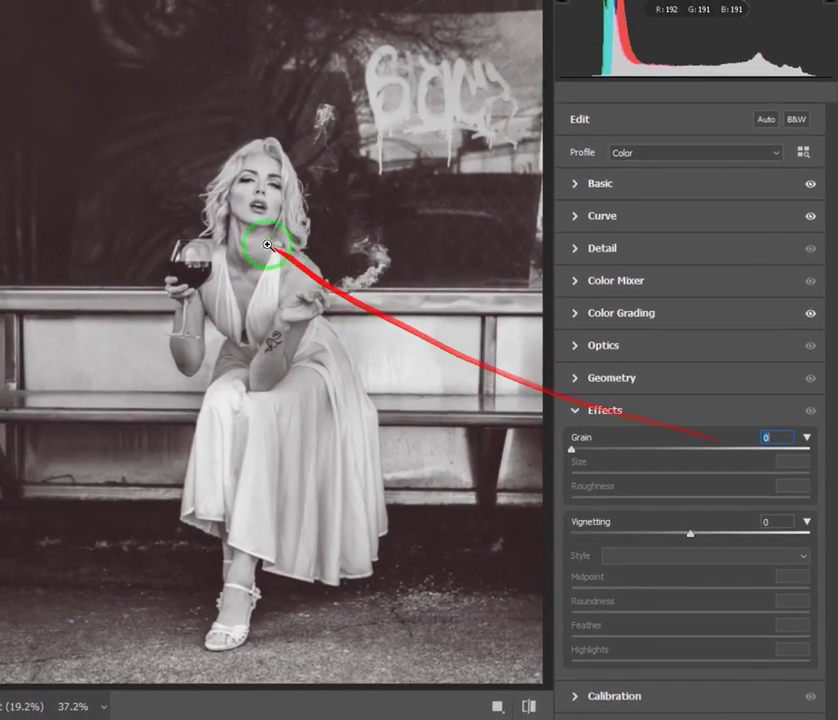
mouse_move(117, 158)
mouse_down()
mouse_move(205, 162)
mouse_move(325, 374)
mouse_up()
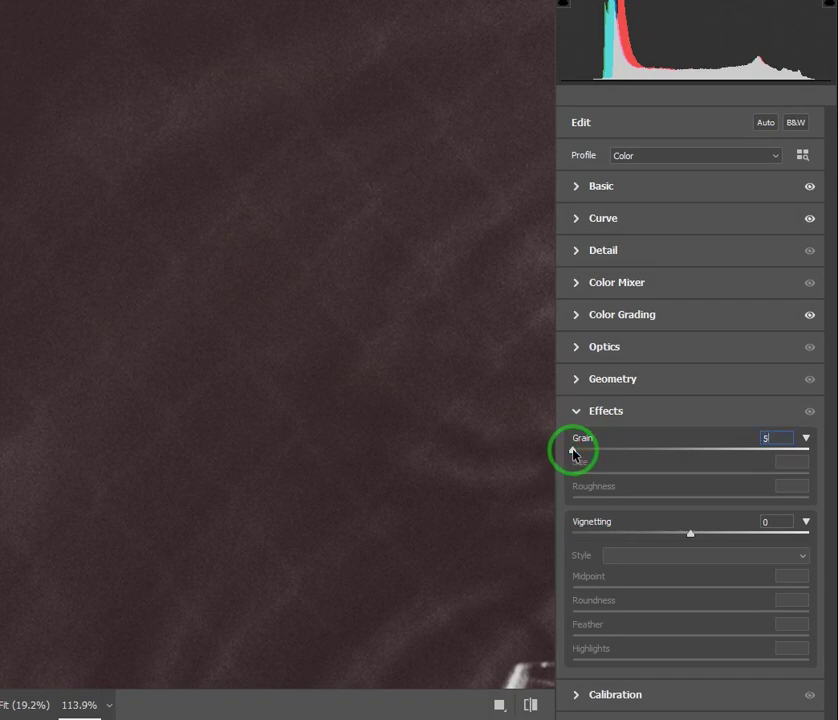
text(5)
key(Tab)
text(60)
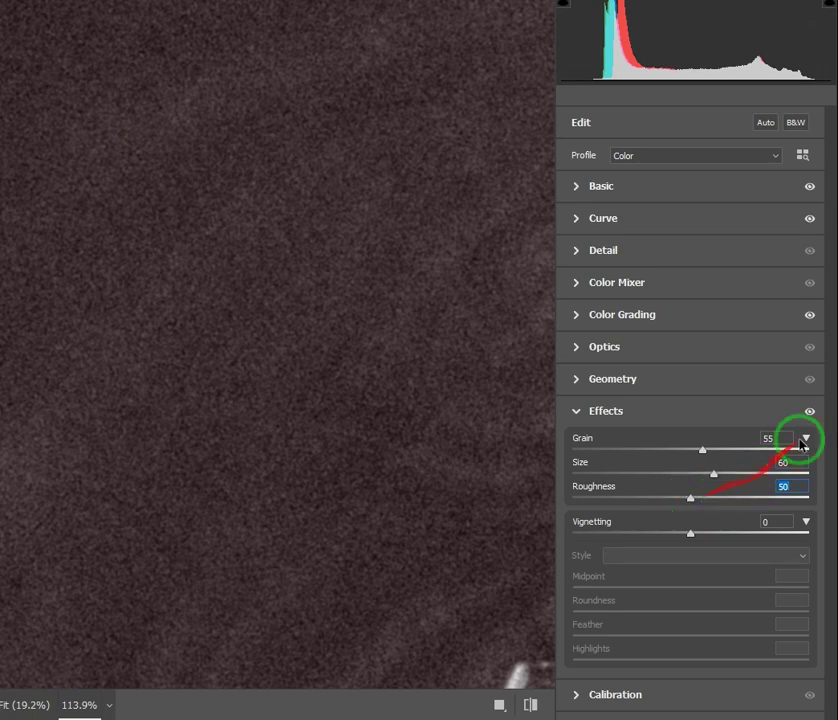
click(810, 412)
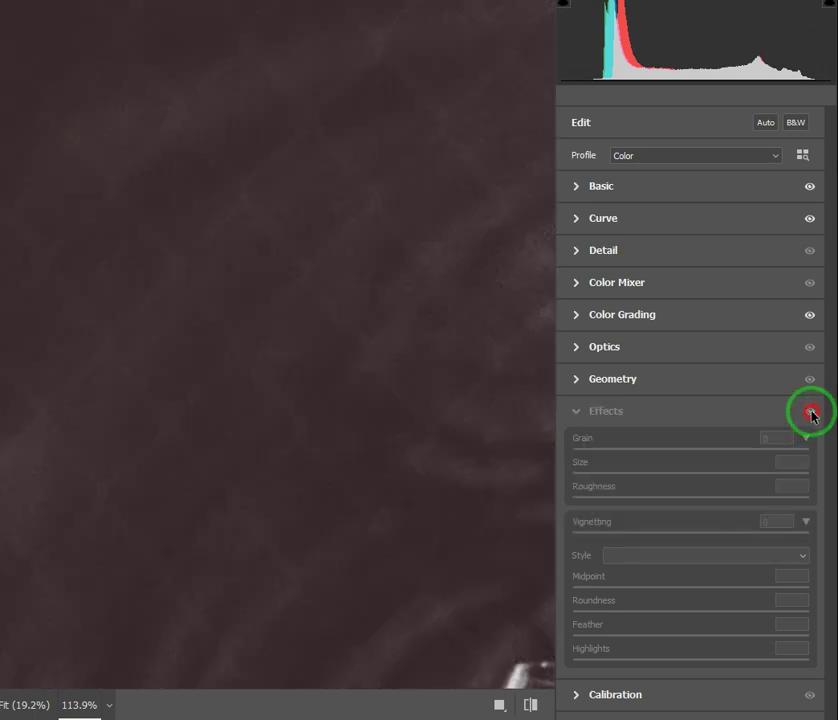
click(810, 412)
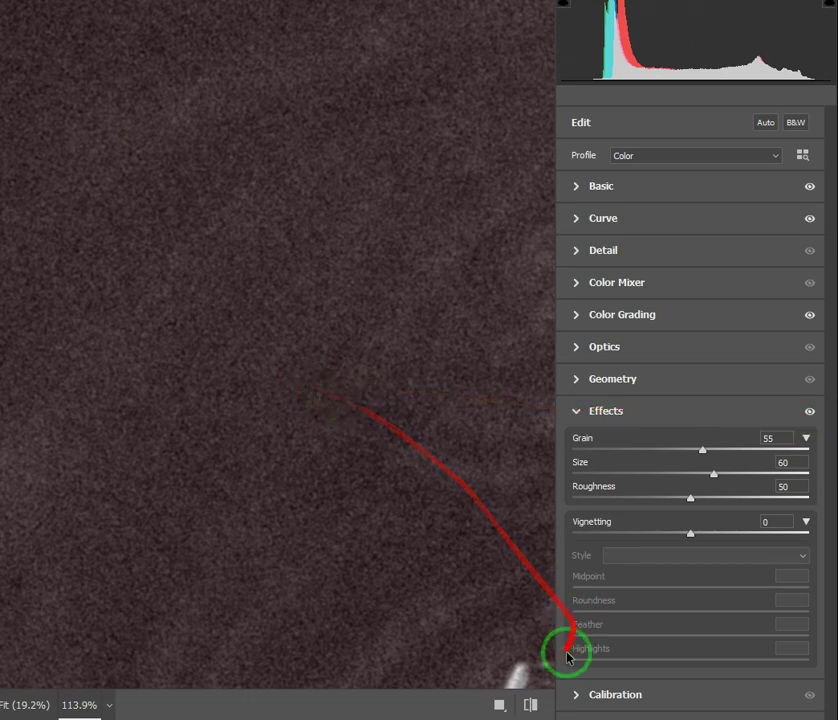
click(437, 380)
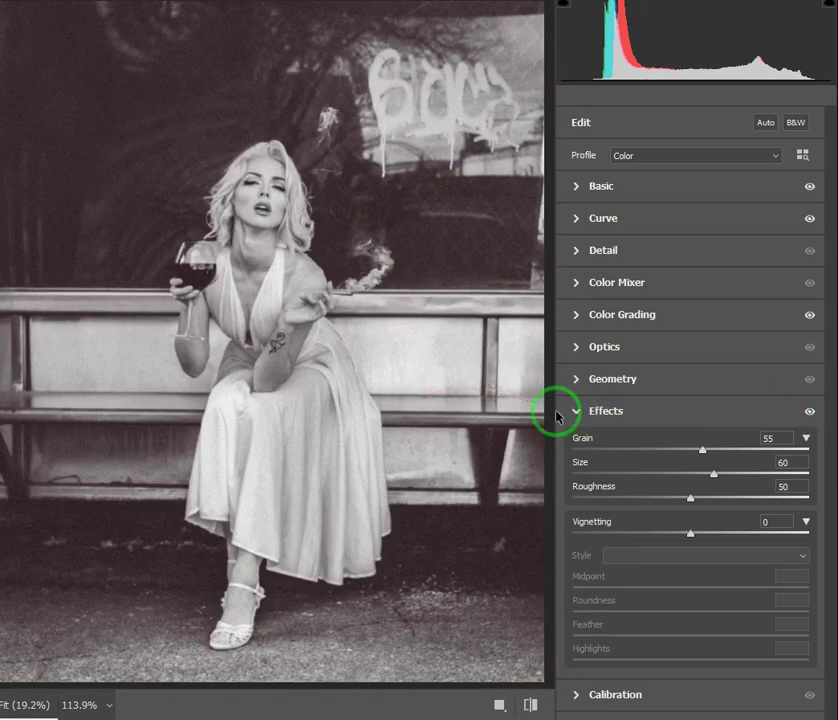
Compare the grain effect off and on, review the Grain fields, and fold Effects away.
click(811, 410)
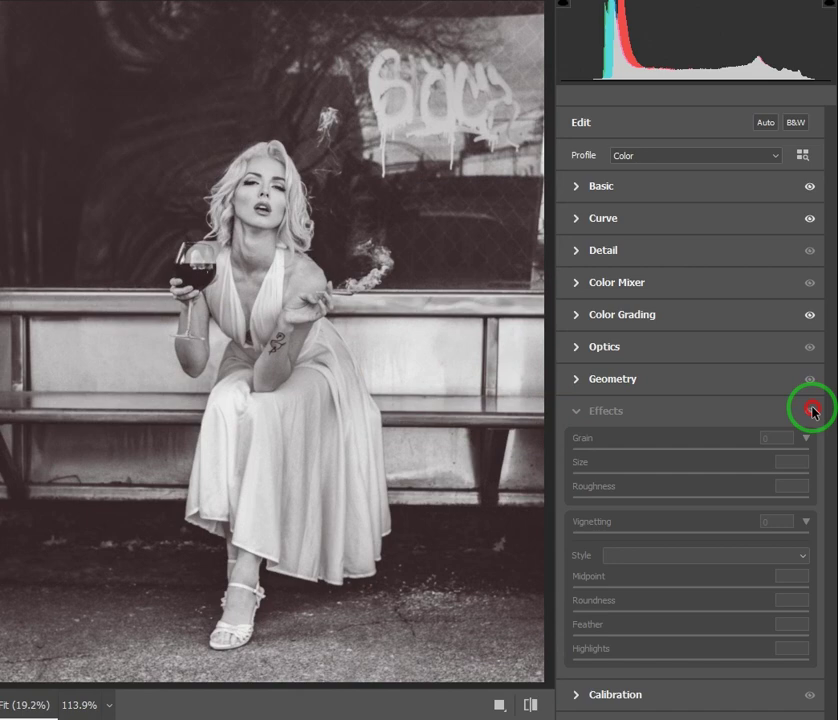
click(811, 410)
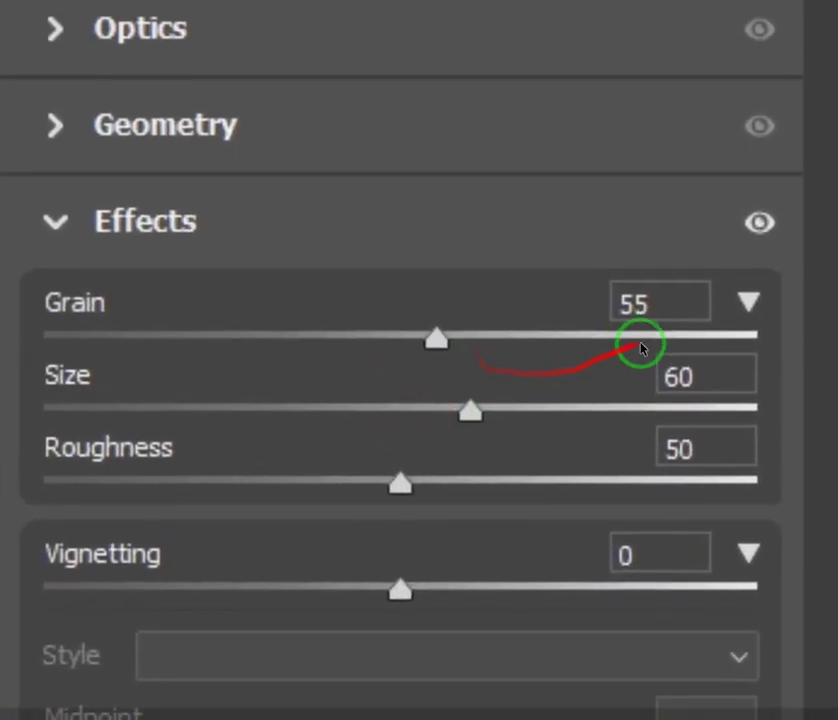
click(688, 300)
click(712, 374)
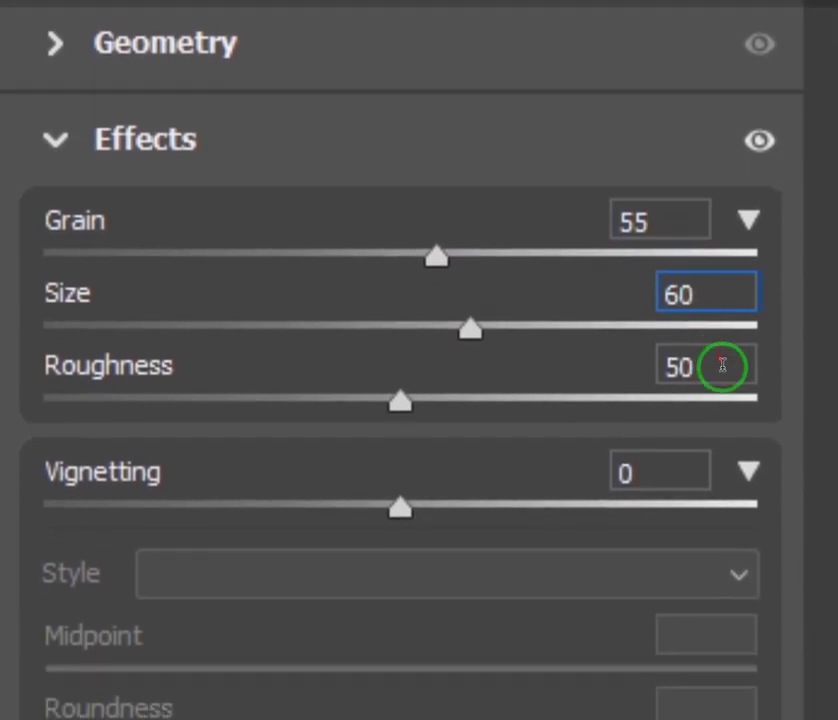
click(718, 424)
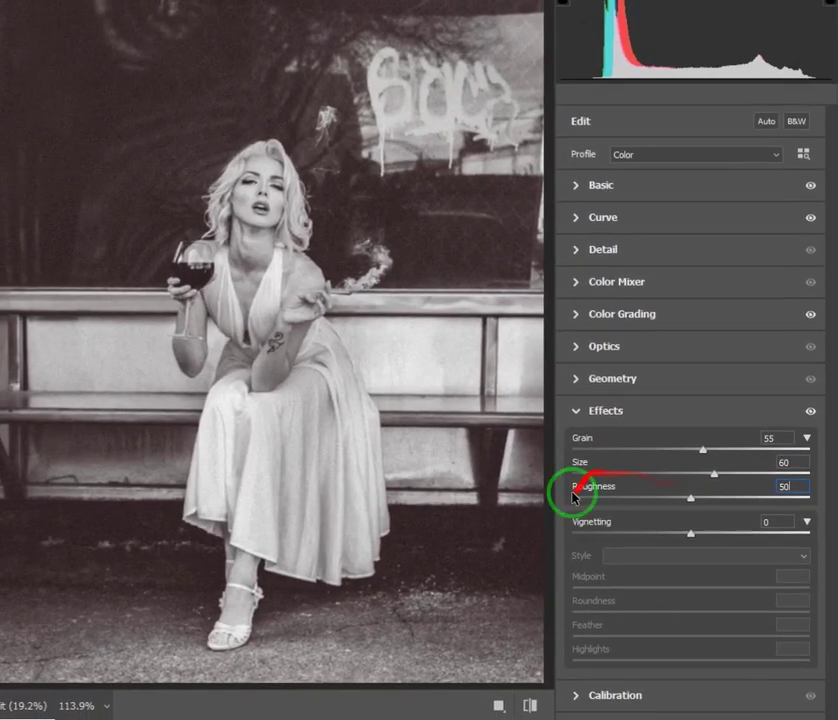
click(578, 412)
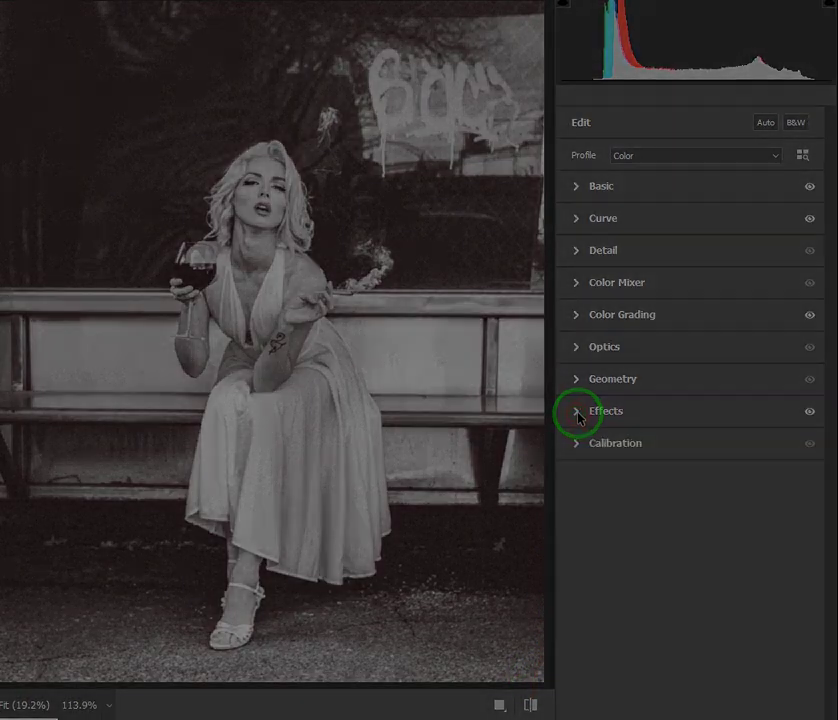